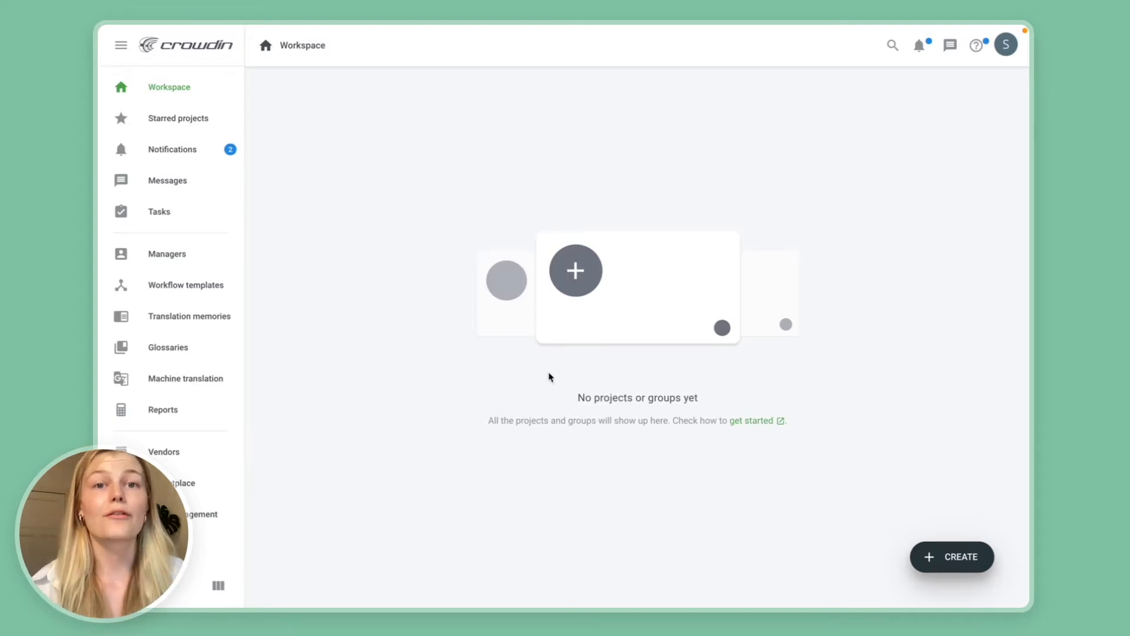
Search the marketplace applications for the Hygraph connector using "hygra".
click(207, 483)
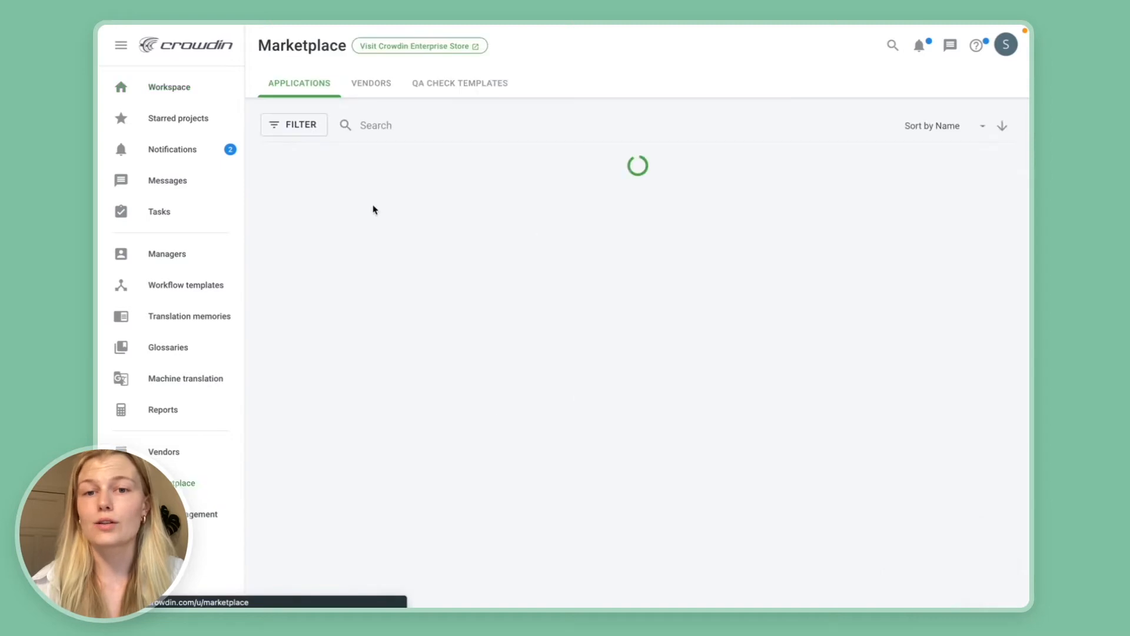
click(374, 124)
text(hygra)
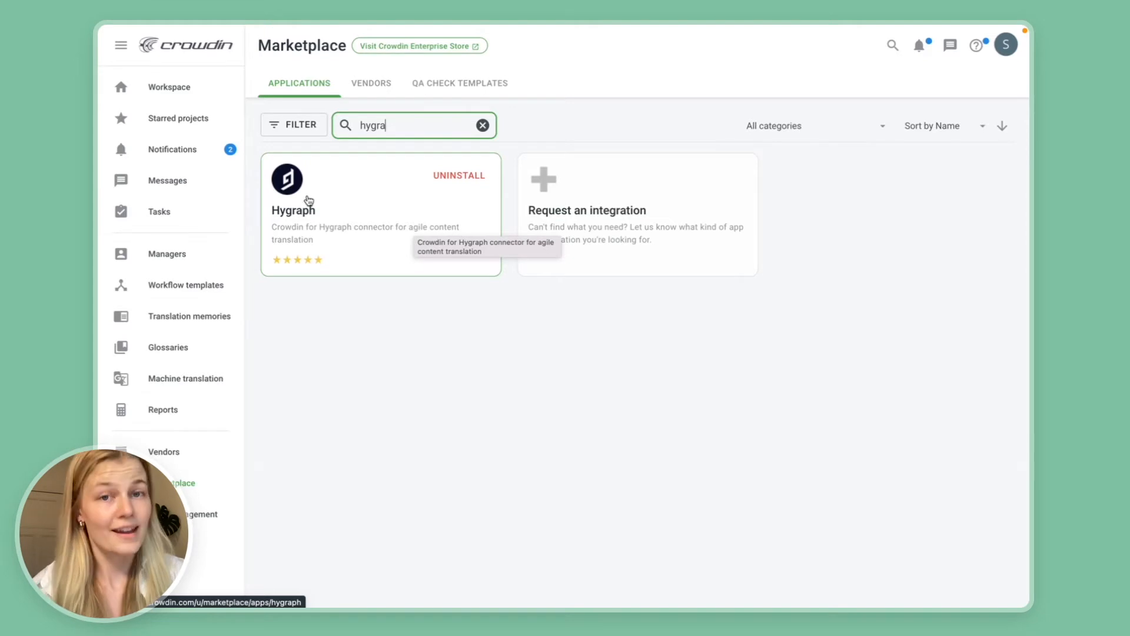
Start a new project in the workspace and name it "Demo project".
click(177, 89)
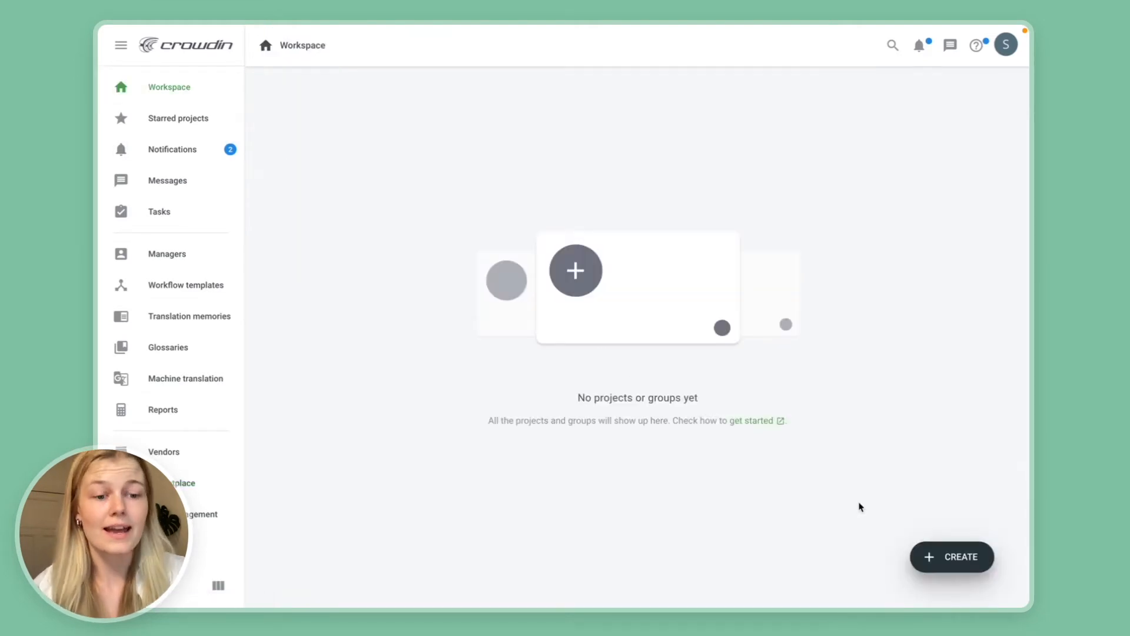
click(936, 554)
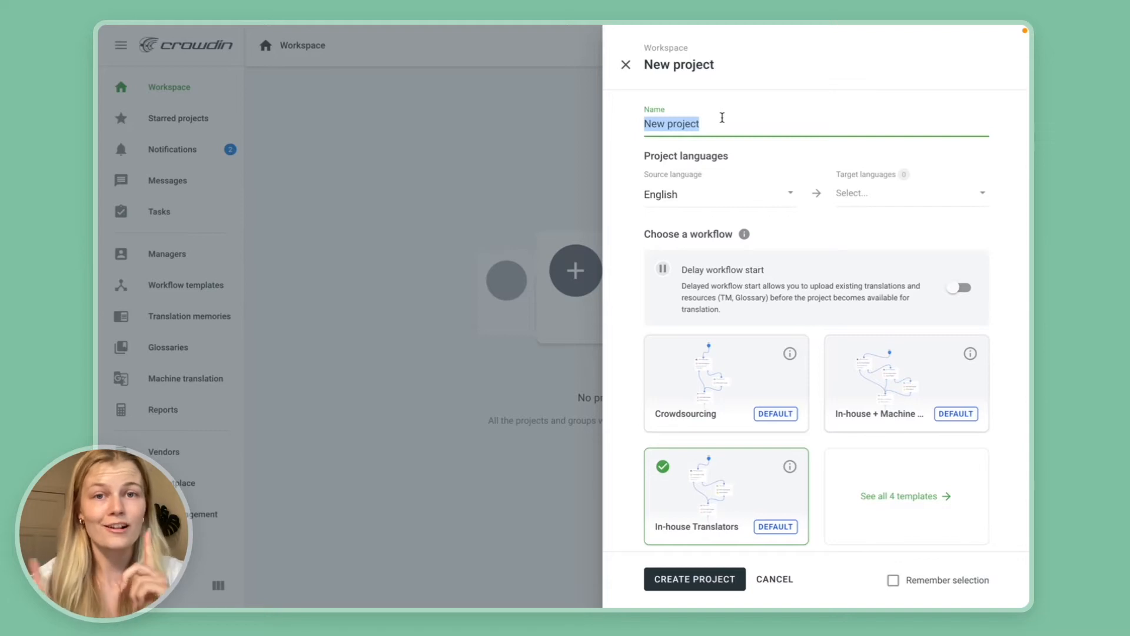
text(Demo project)
Select Chinese Simplified, Danish, Estonian, French and Spanish as the target languages and create the project.
click(854, 193)
scroll(683, 365, down, 10)
scroll(685, 430, down, 5)
click(674, 342)
scroll(675, 377, down, 4)
click(676, 384)
scroll(677, 386, down, 10)
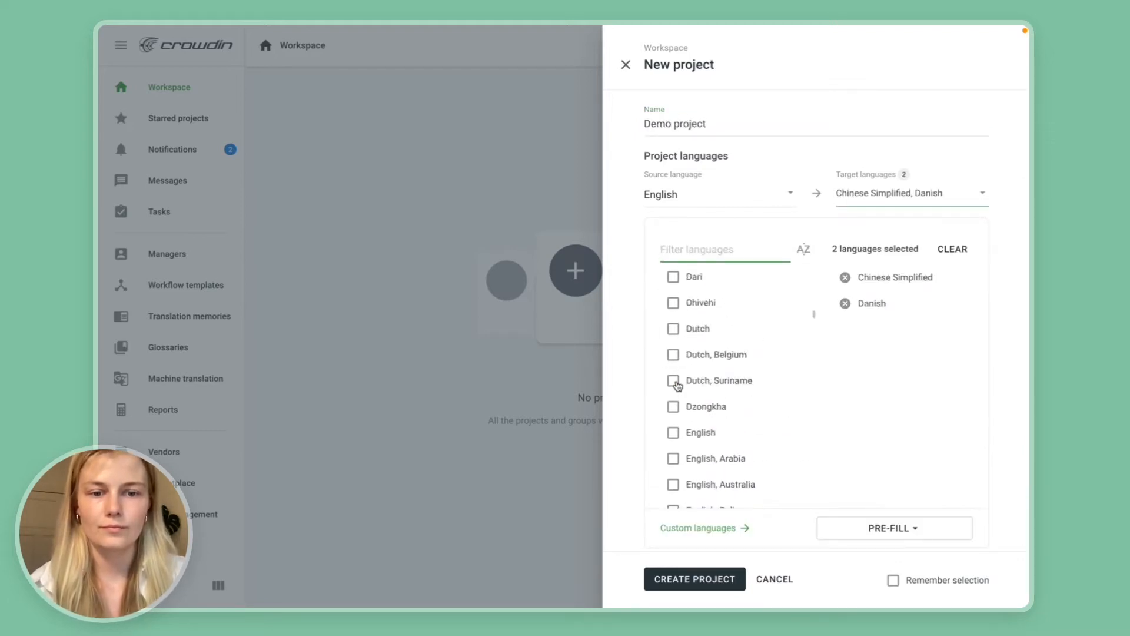
click(674, 425)
scroll(674, 428, down, 4)
click(674, 425)
scroll(673, 427, down, 20)
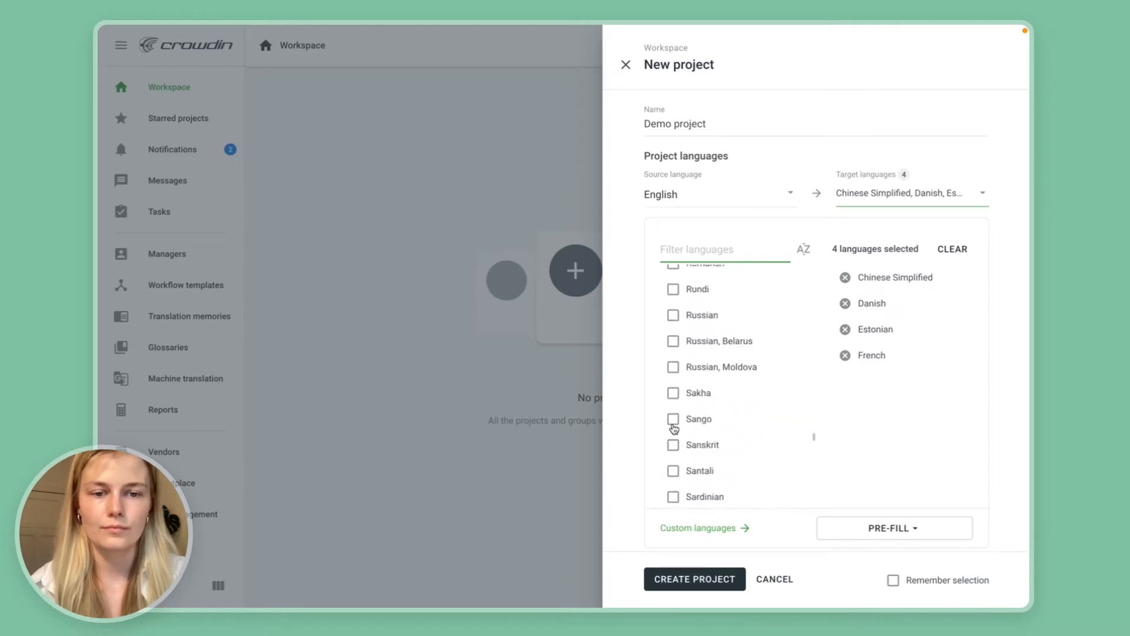
click(673, 340)
Find the project's Hygraph integration and log in with the project ID, environment URL and permanent auth token.
scroll(673, 377, down, 4)
click(710, 578)
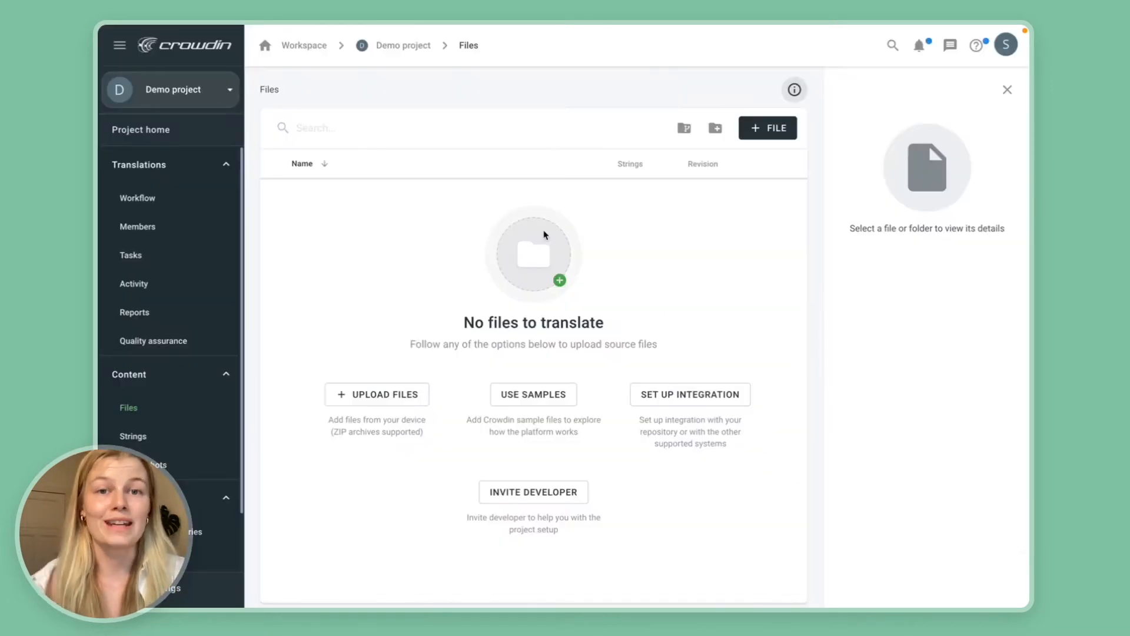
scroll(206, 518, down, 1)
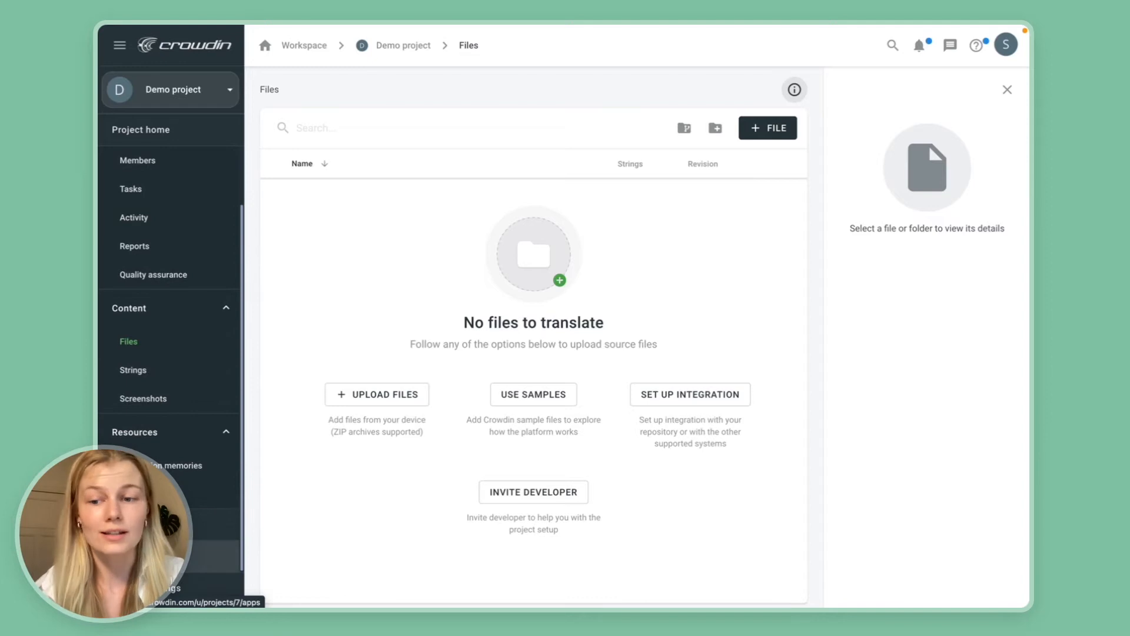
click(148, 557)
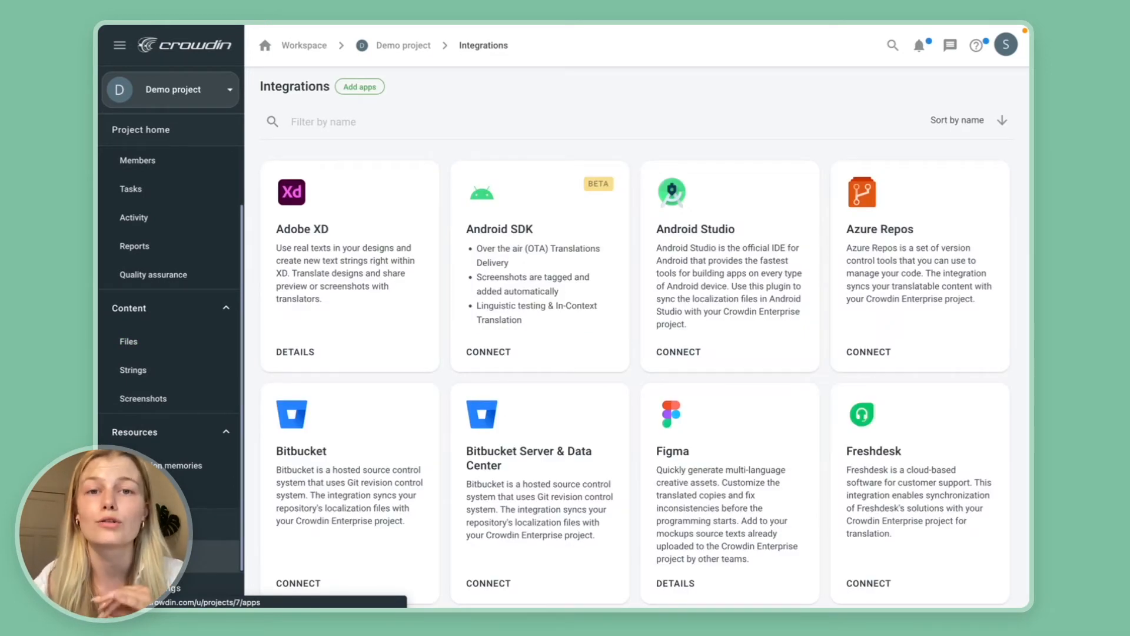
click(336, 128)
text(Hygrap)
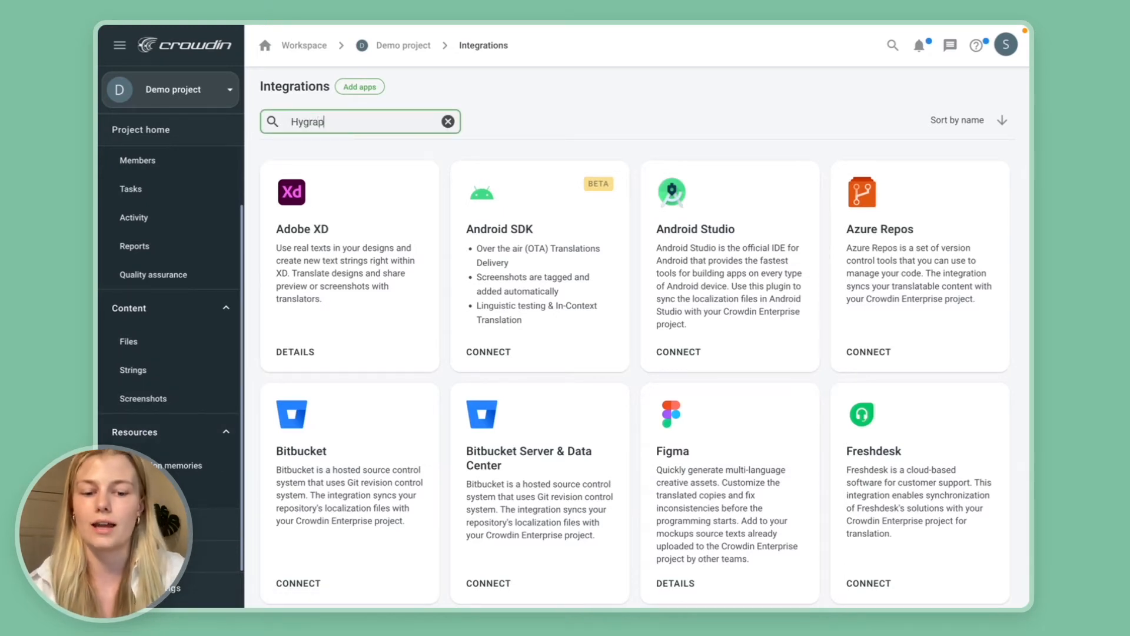
click(346, 240)
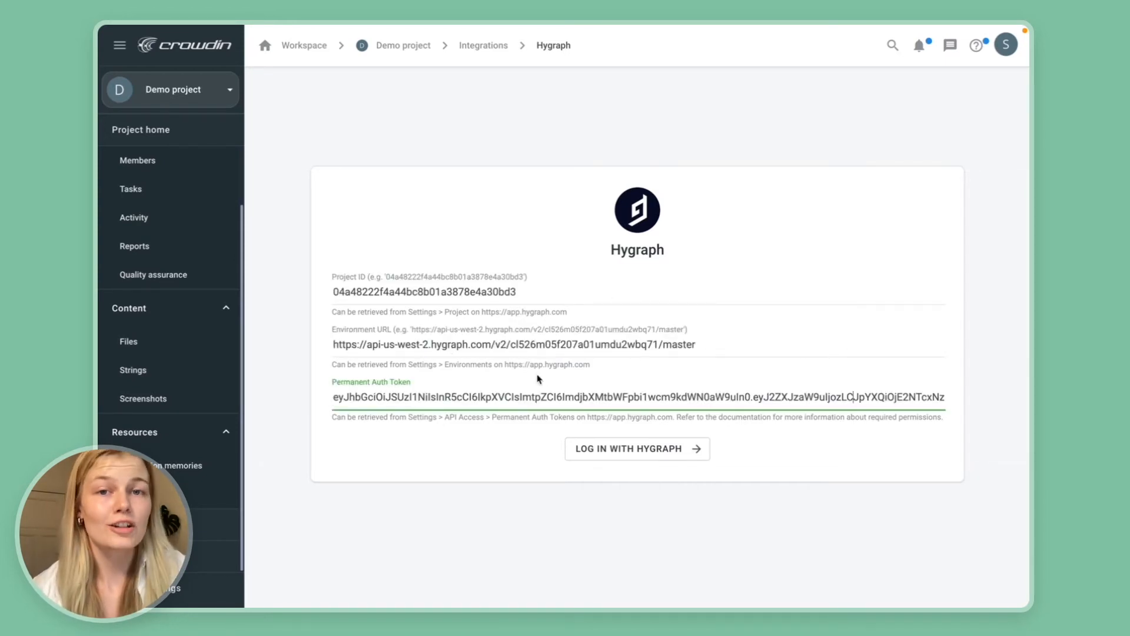
click(608, 451)
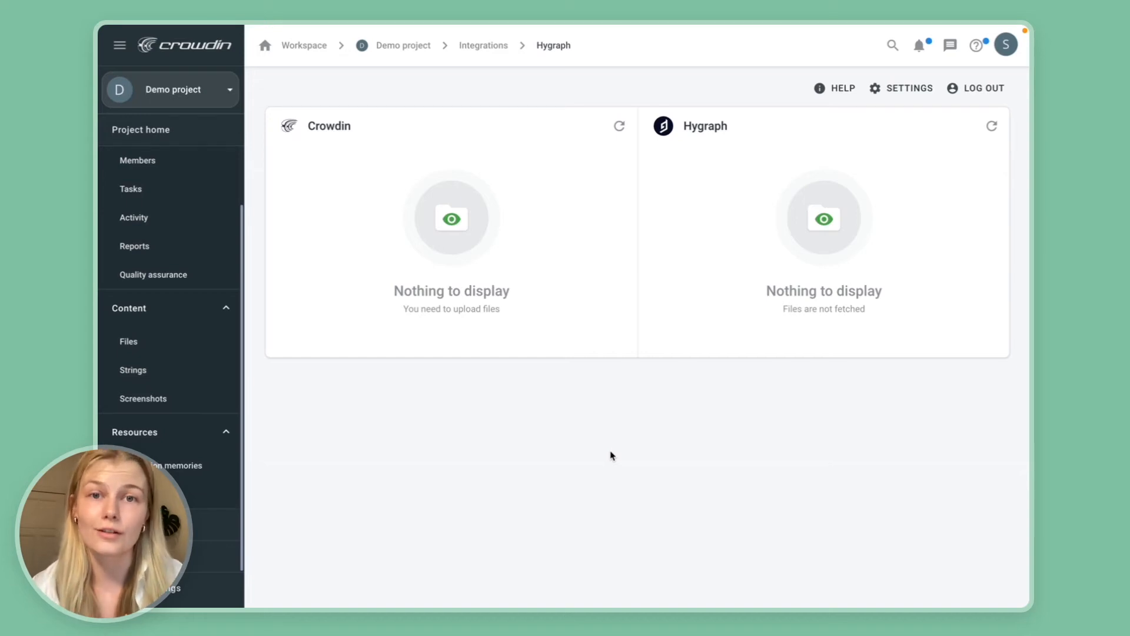
In the integration settings, map French to French in Hygraph and set Spanish, Danish, Chinese Simplified and Estonian to Do not sync.
click(904, 88)
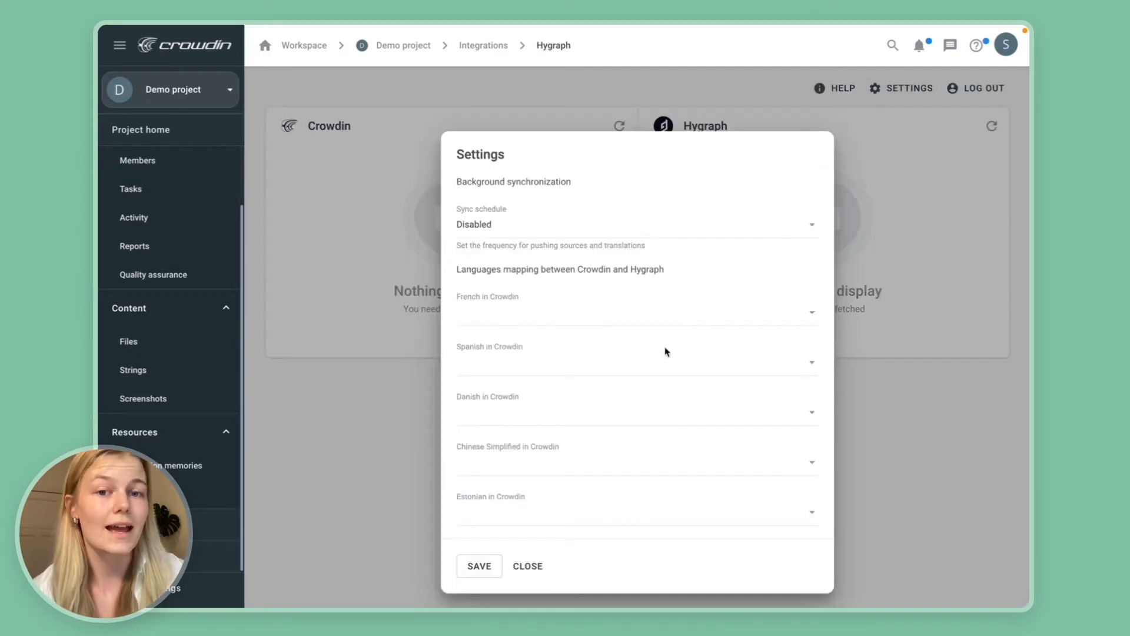
click(610, 321)
click(554, 391)
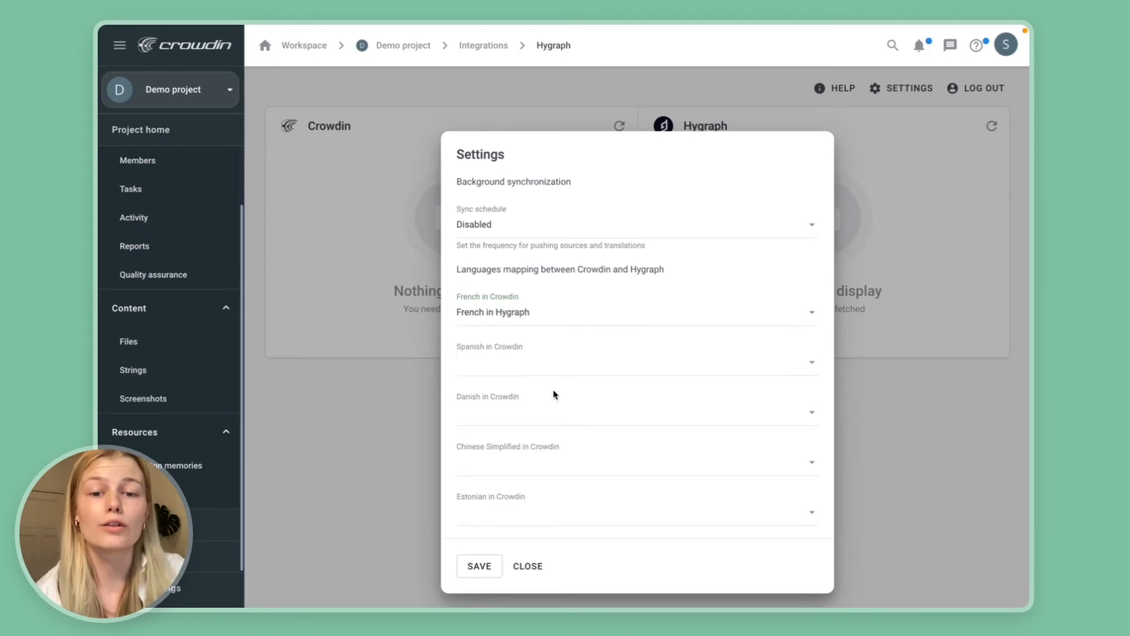
click(494, 361)
click(499, 389)
click(504, 410)
click(505, 437)
scroll(505, 436, down, 2)
click(484, 375)
click(486, 393)
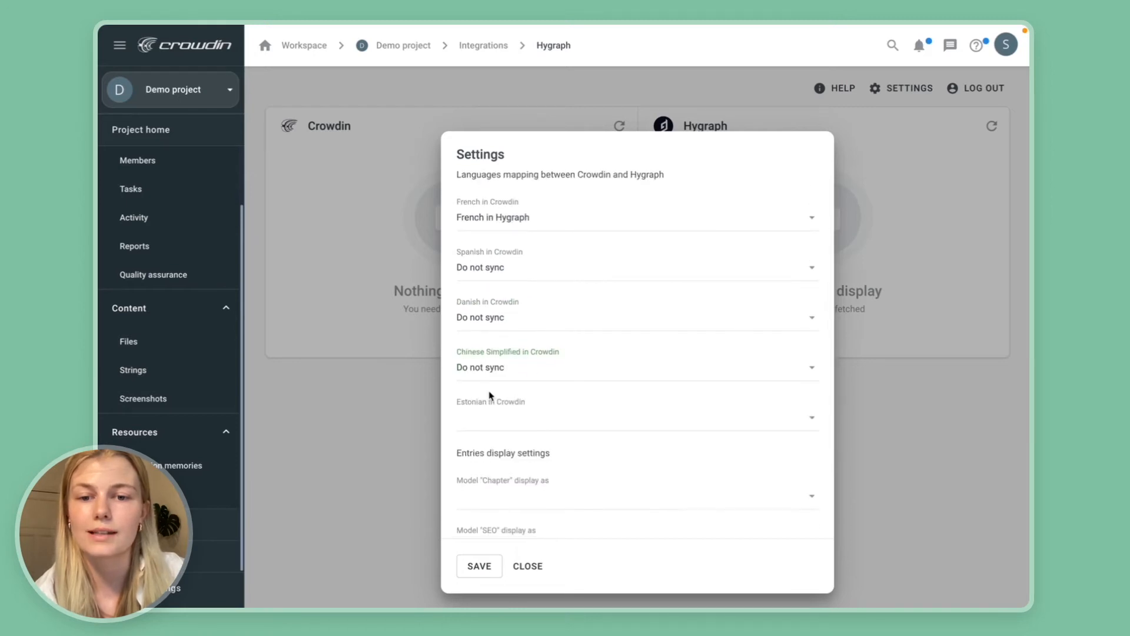
click(497, 423)
click(502, 443)
Set the entries display of the Chapter and SEO models to Title and of the External Link and Navigation models to ID.
scroll(502, 444, down, 2)
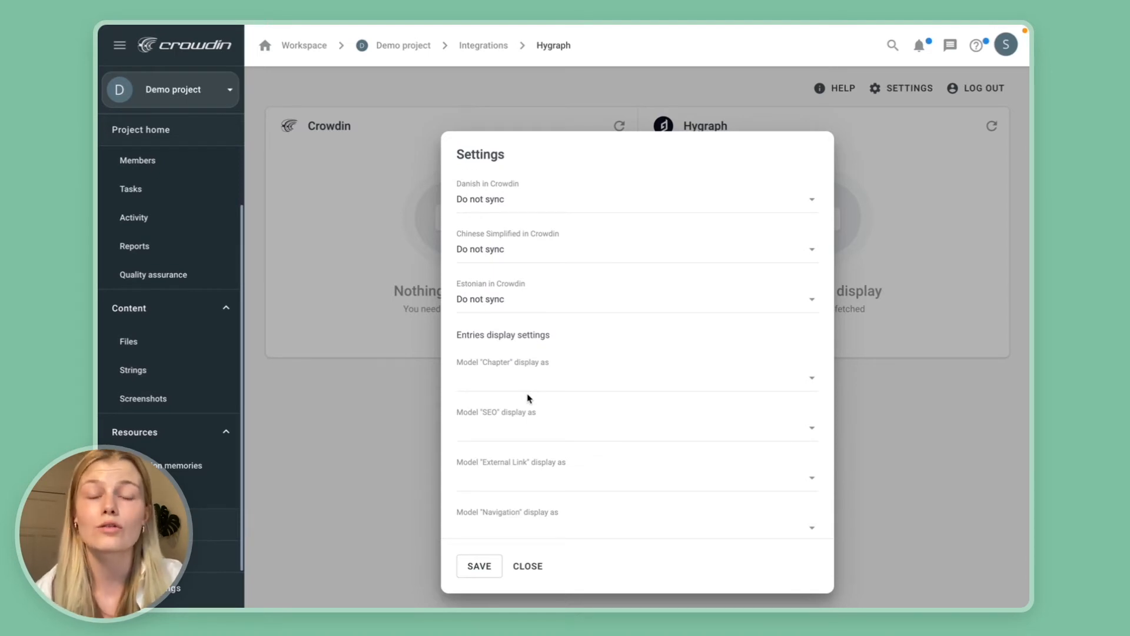
click(504, 378)
click(502, 433)
click(502, 433)
click(500, 475)
scroll(500, 471, down, 2)
click(472, 382)
click(478, 392)
click(489, 430)
click(493, 452)
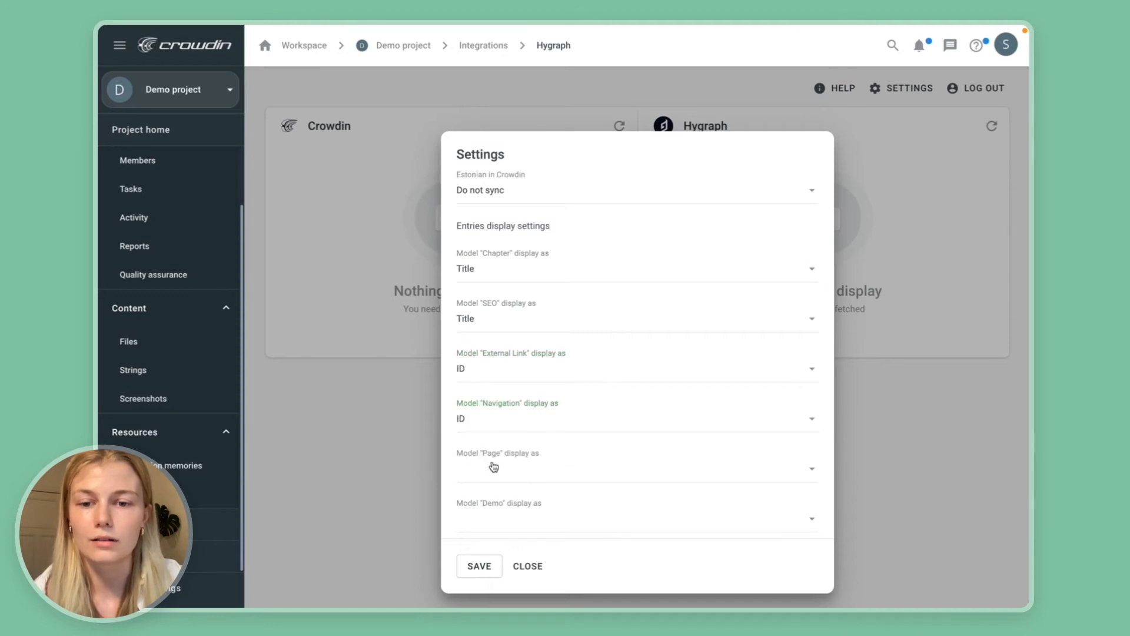
Display the Page model as Title and the Demo model as slug, and save the integration settings.
click(492, 469)
scroll(492, 472, down, 1)
click(483, 496)
click(482, 493)
scroll(480, 519, down, 1)
click(480, 501)
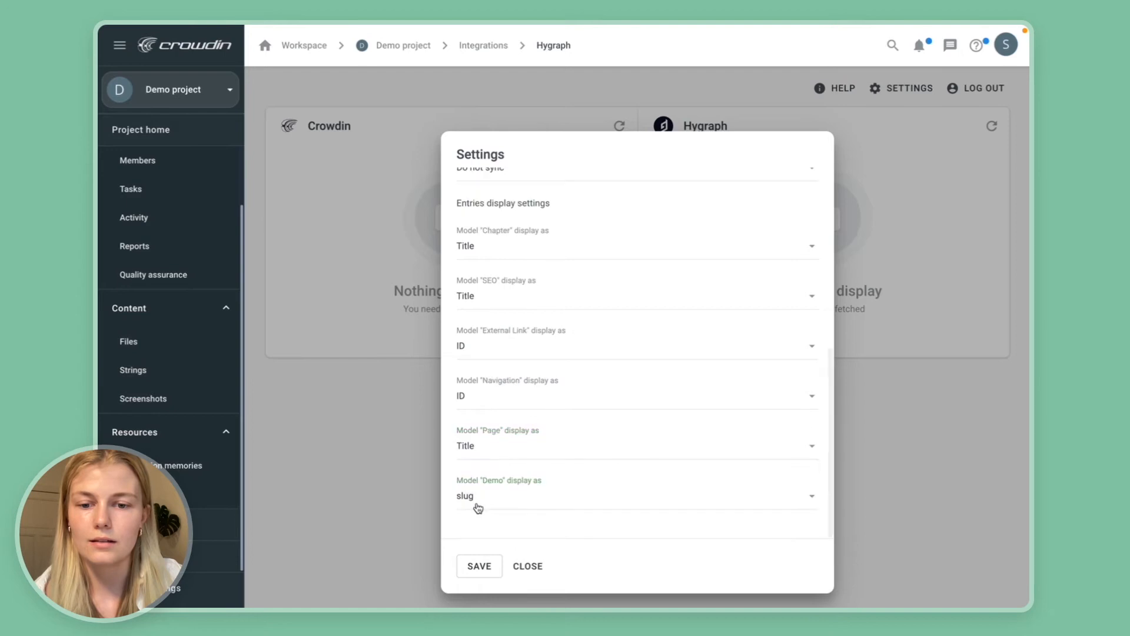
click(478, 565)
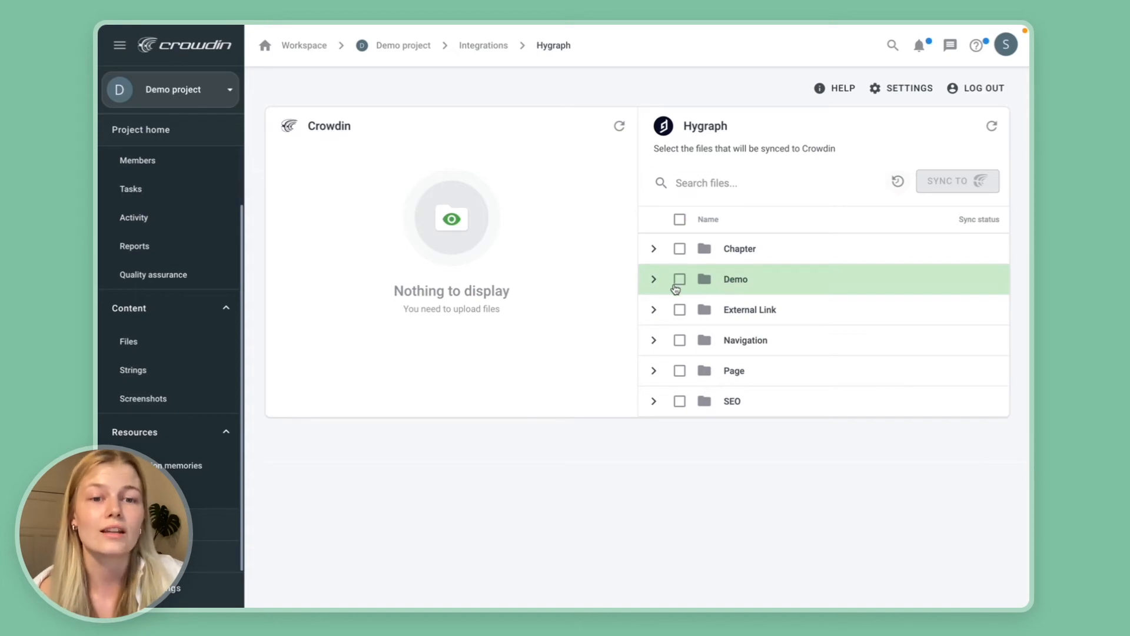
Select the Demo folder with both of its entries in Hygraph and sync it to Crowdin.
click(654, 279)
click(682, 280)
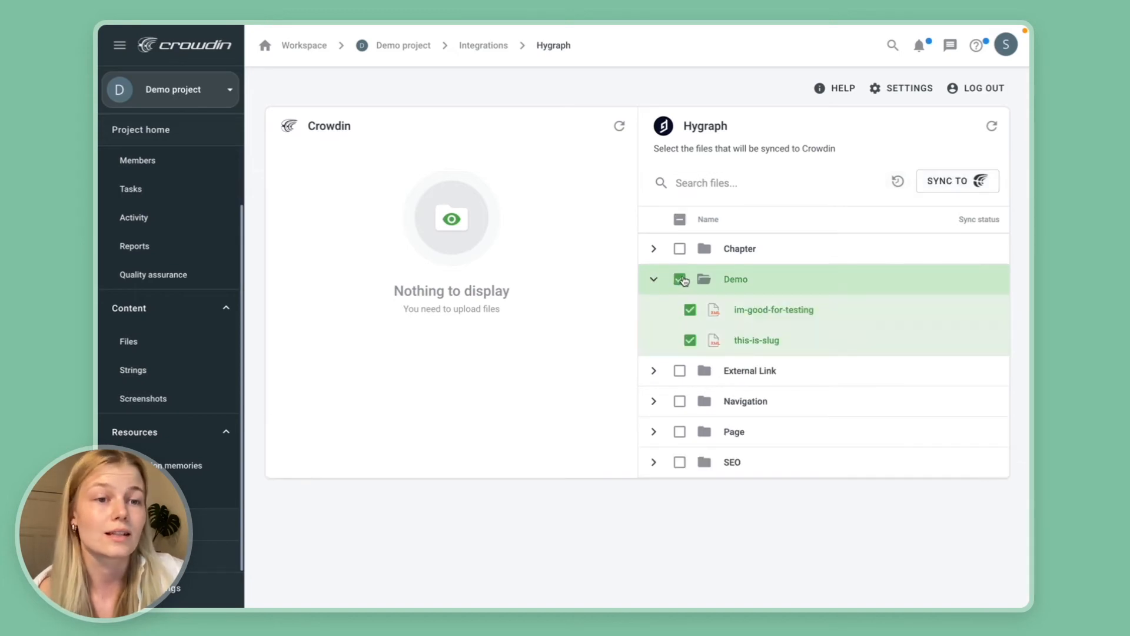
click(931, 182)
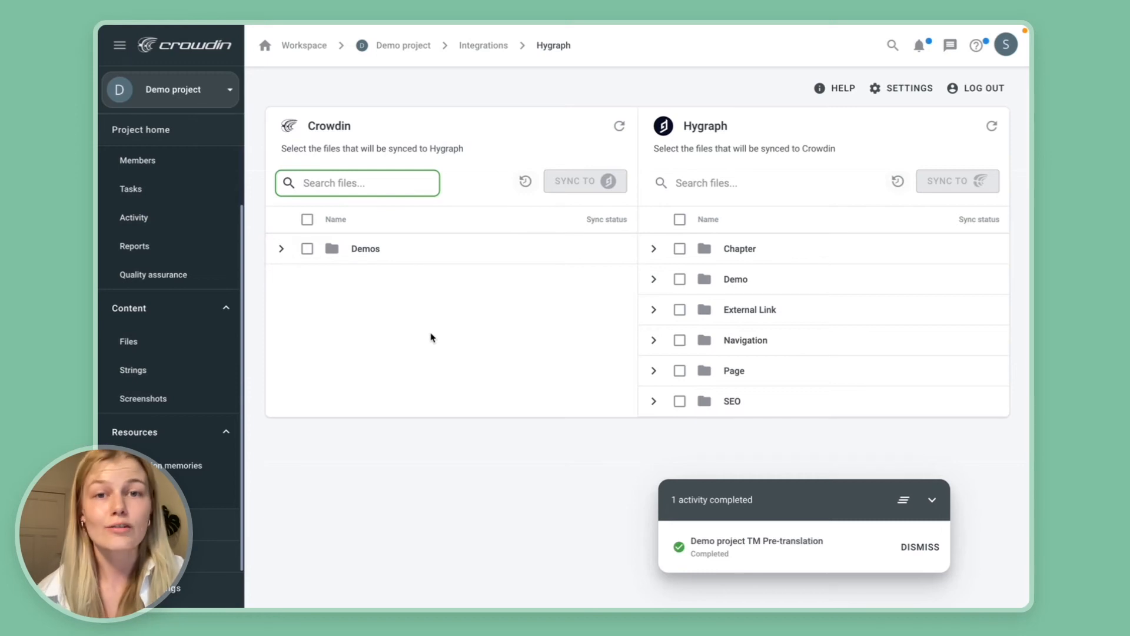
Expand the synced Demos folder and im-good-for-testing to examine its language files, and dismiss the pre-translation notice.
click(281, 249)
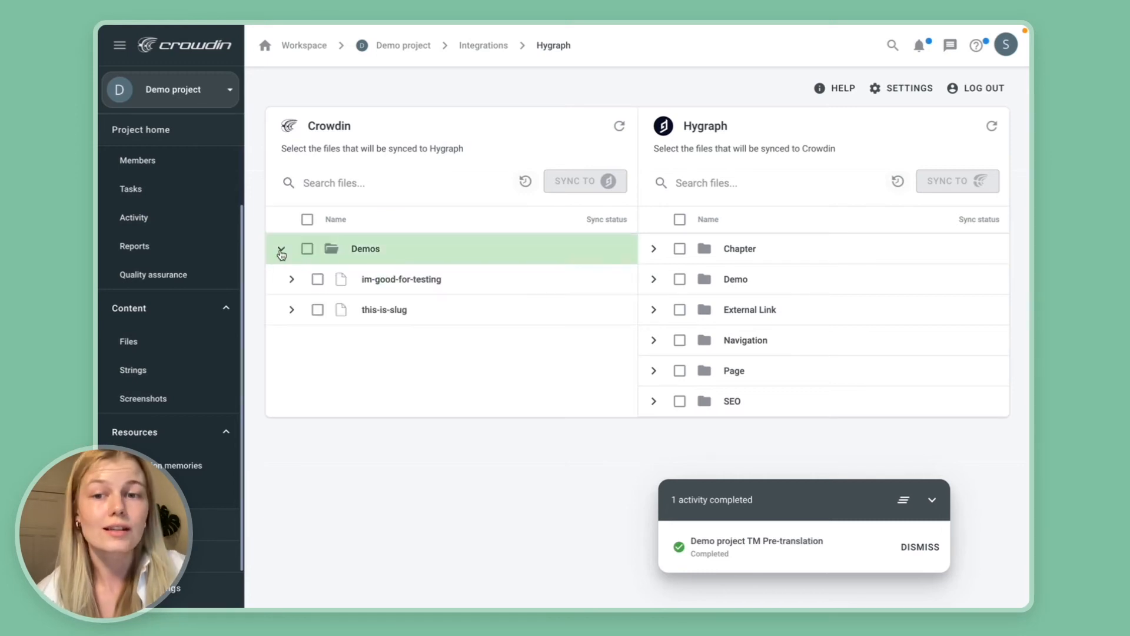
click(293, 279)
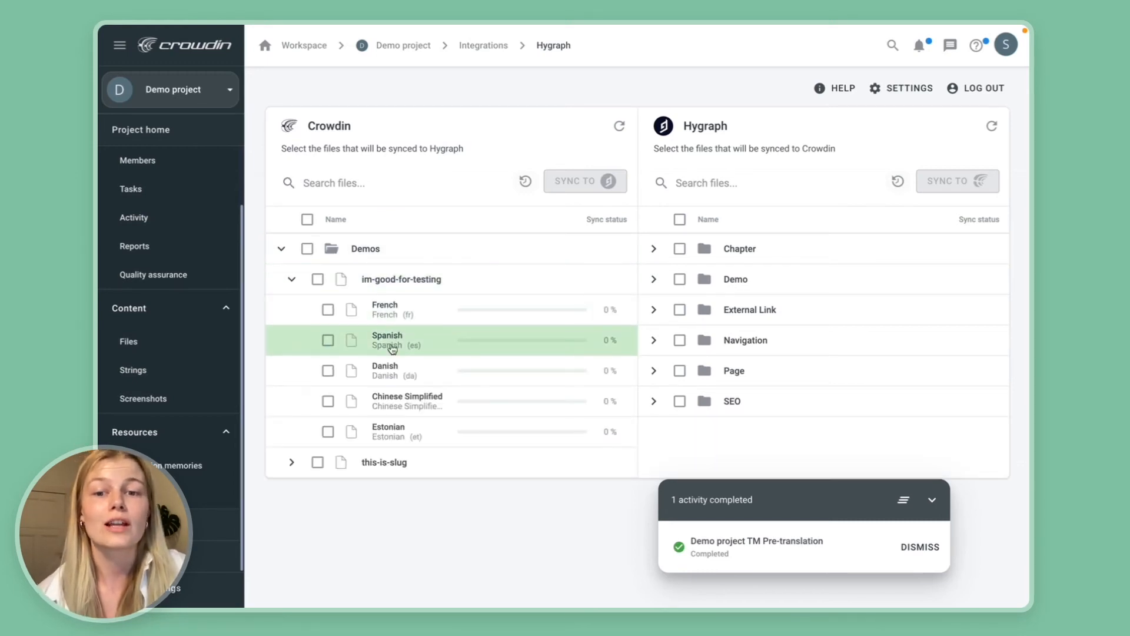
click(909, 548)
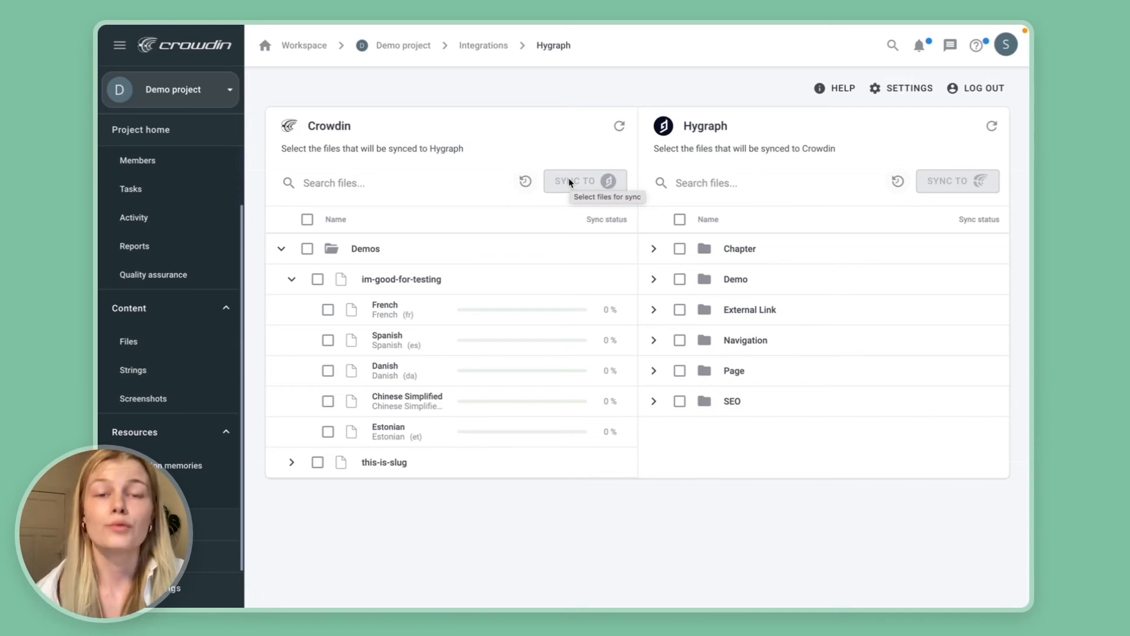
From the project home, open im-good-for-testing.xml of the French translation in the translation editor.
click(182, 203)
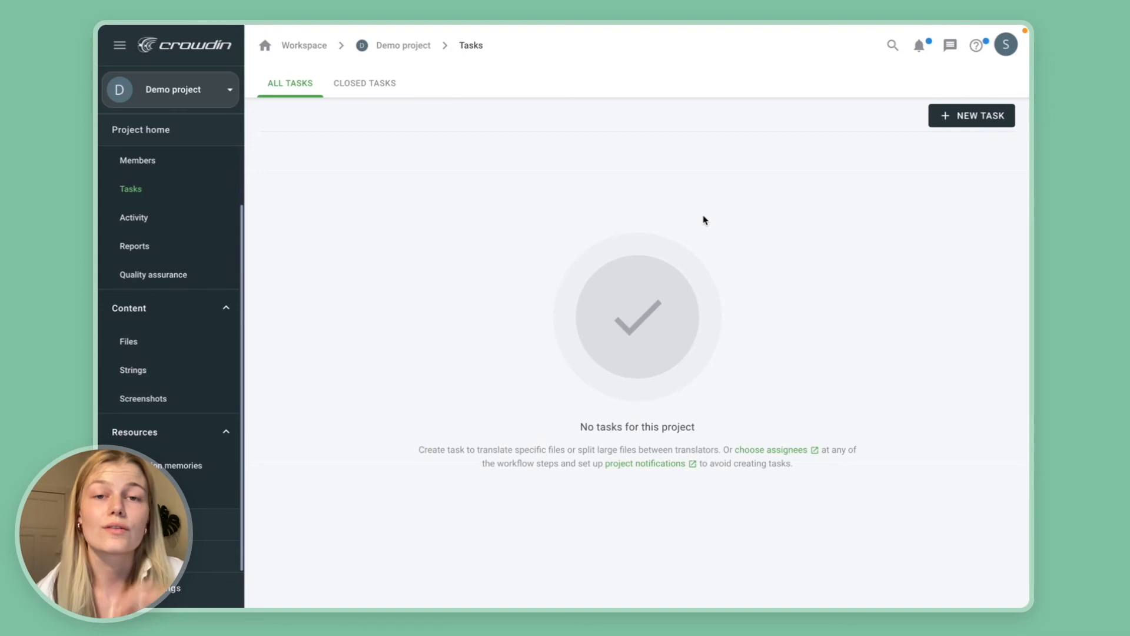
click(150, 130)
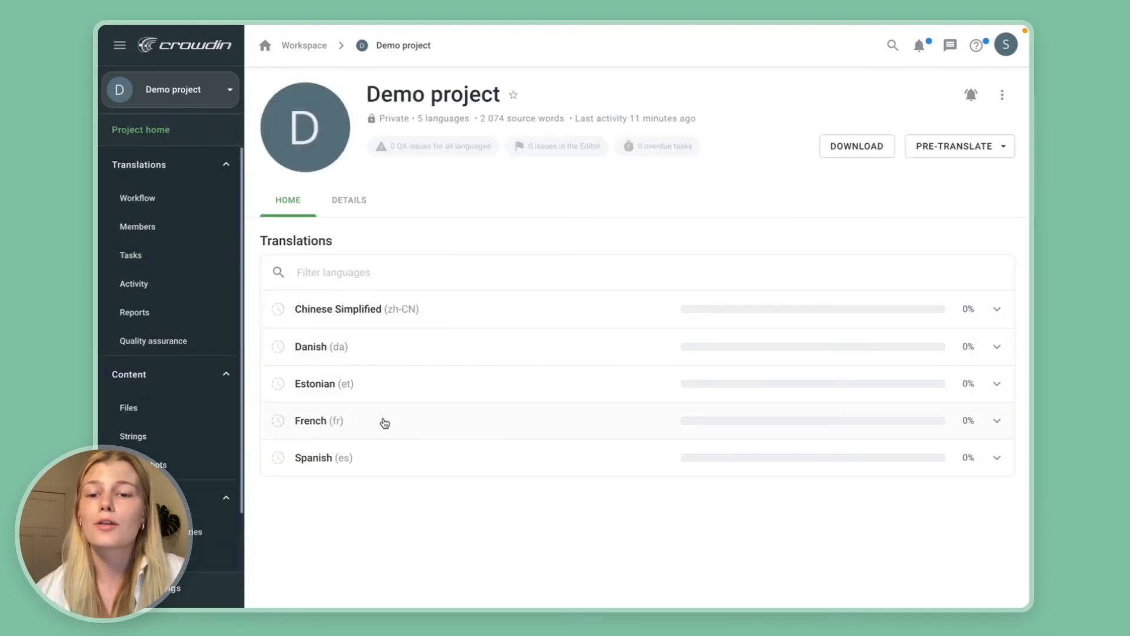
click(334, 421)
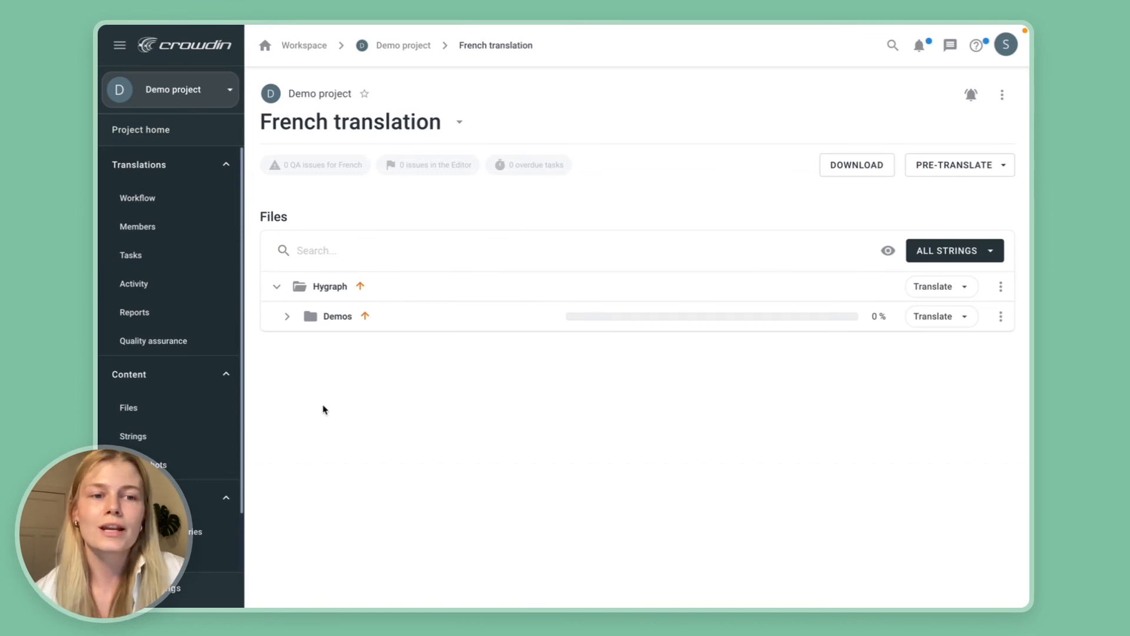
click(286, 316)
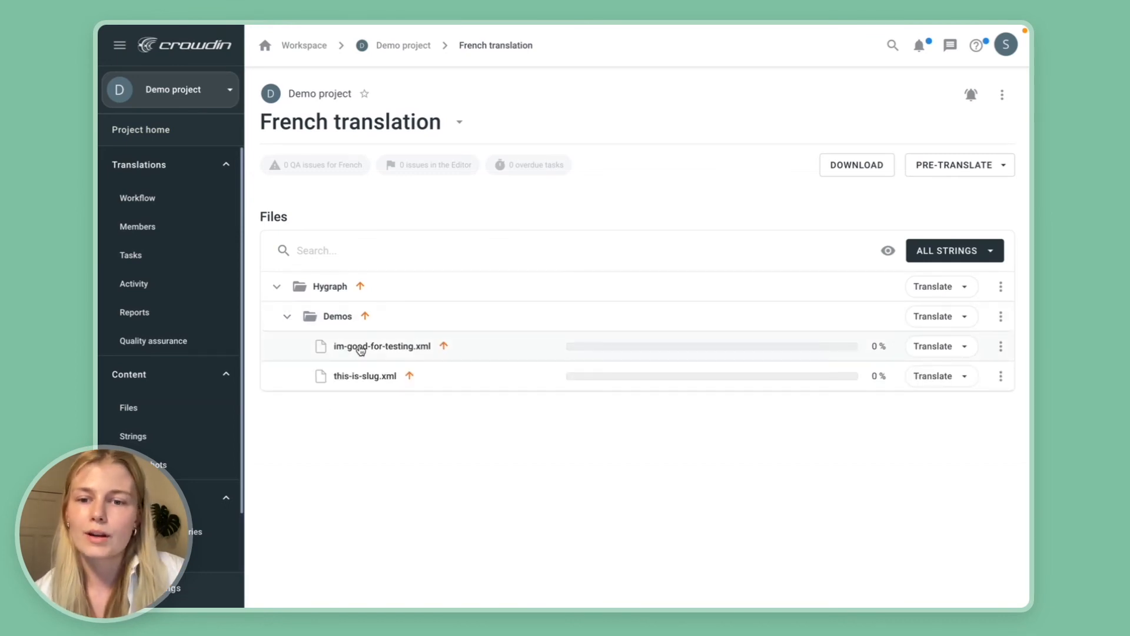
click(359, 348)
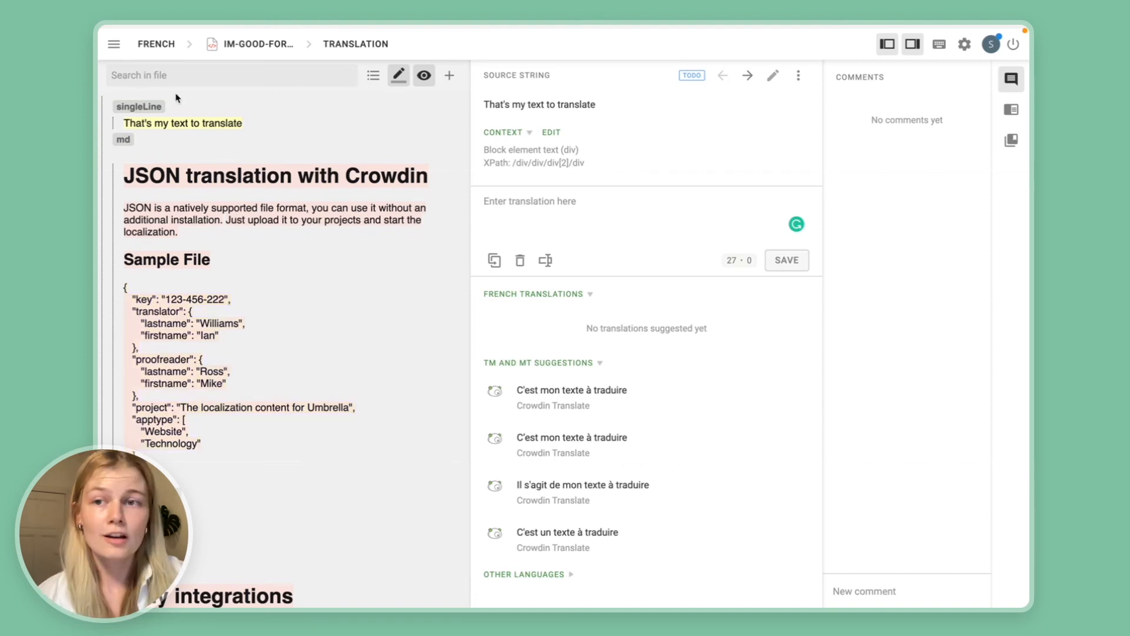
Leave the translation editor and reopen the Hygraph integration, filtering the project's integrations by "hygr".
click(114, 43)
click(154, 261)
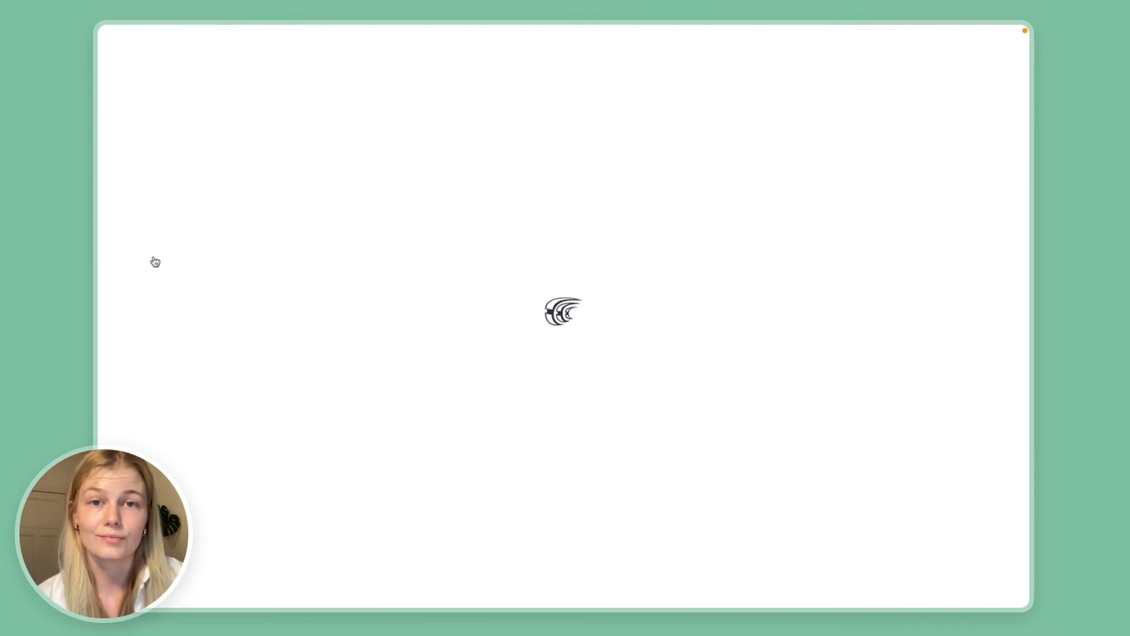
click(171, 556)
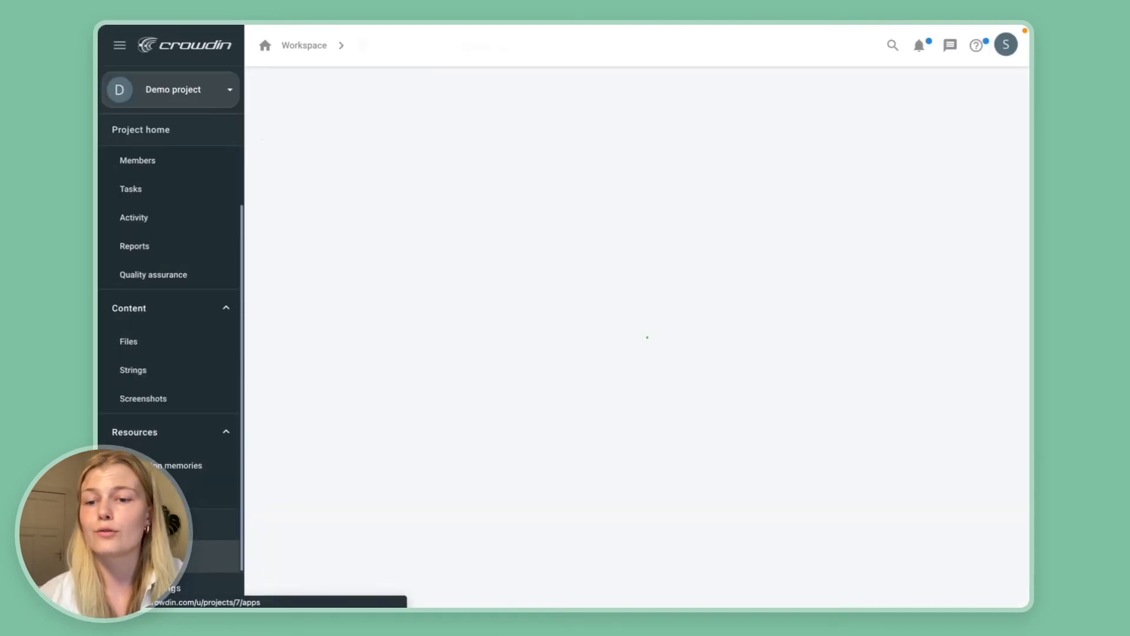
click(327, 123)
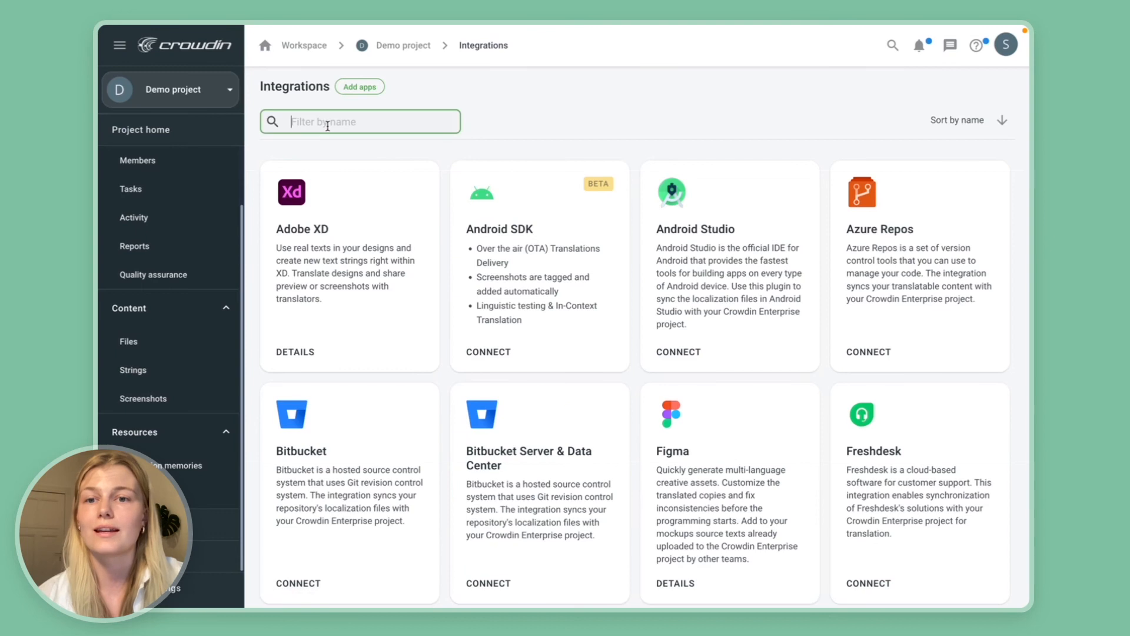
text(hygr)
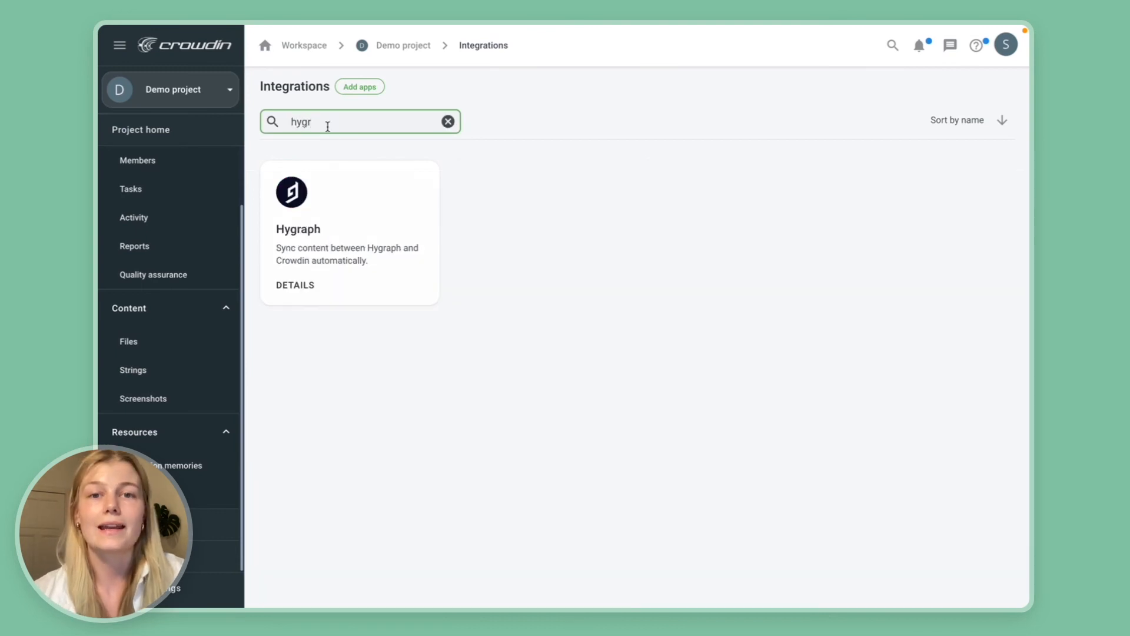
click(343, 215)
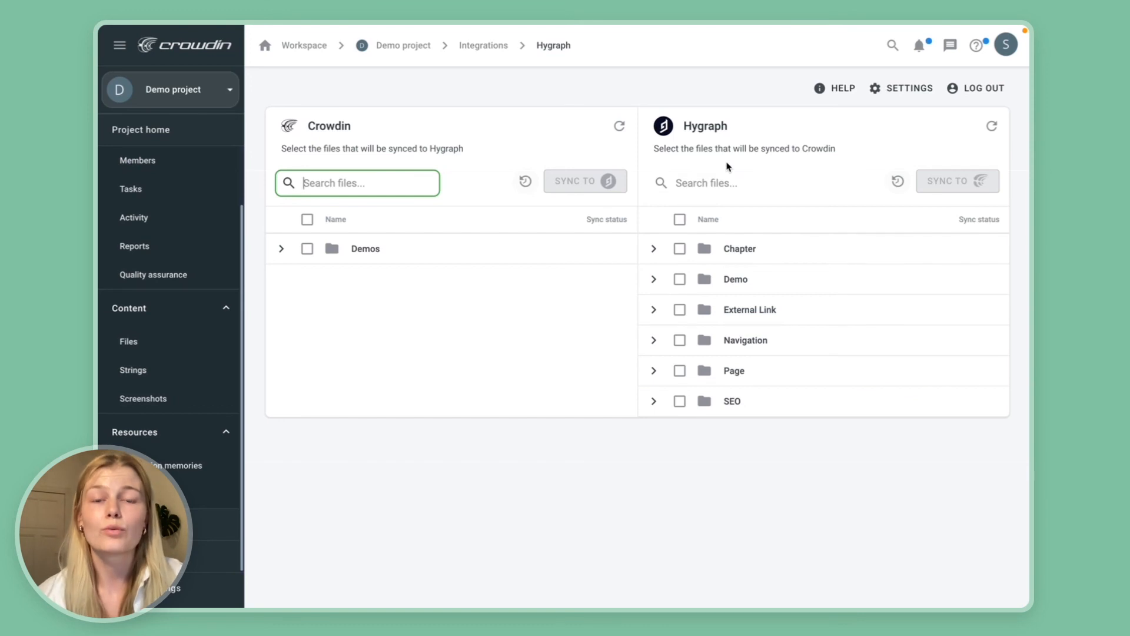
Set the background synchronization schedule to 1 hour and save the integration settings.
click(896, 92)
click(555, 237)
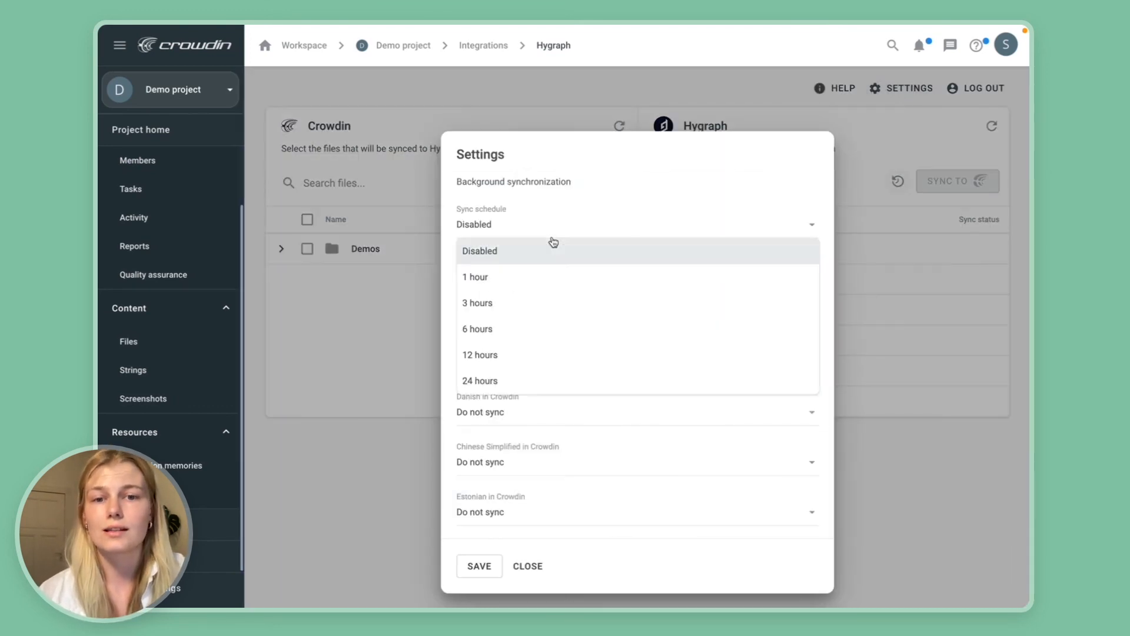
click(513, 275)
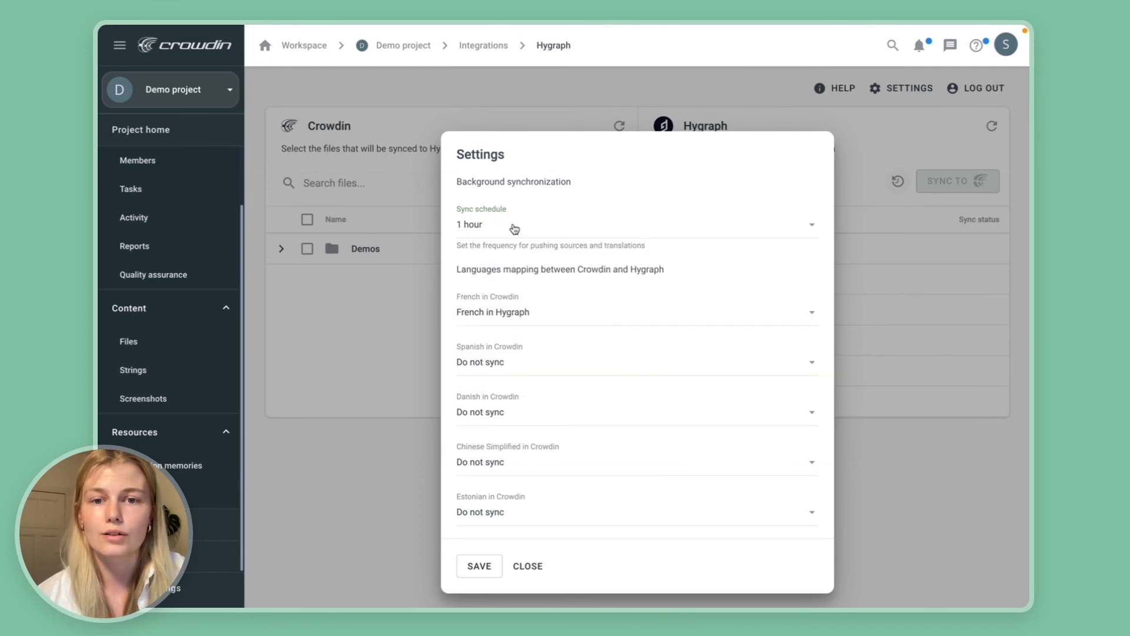
click(479, 570)
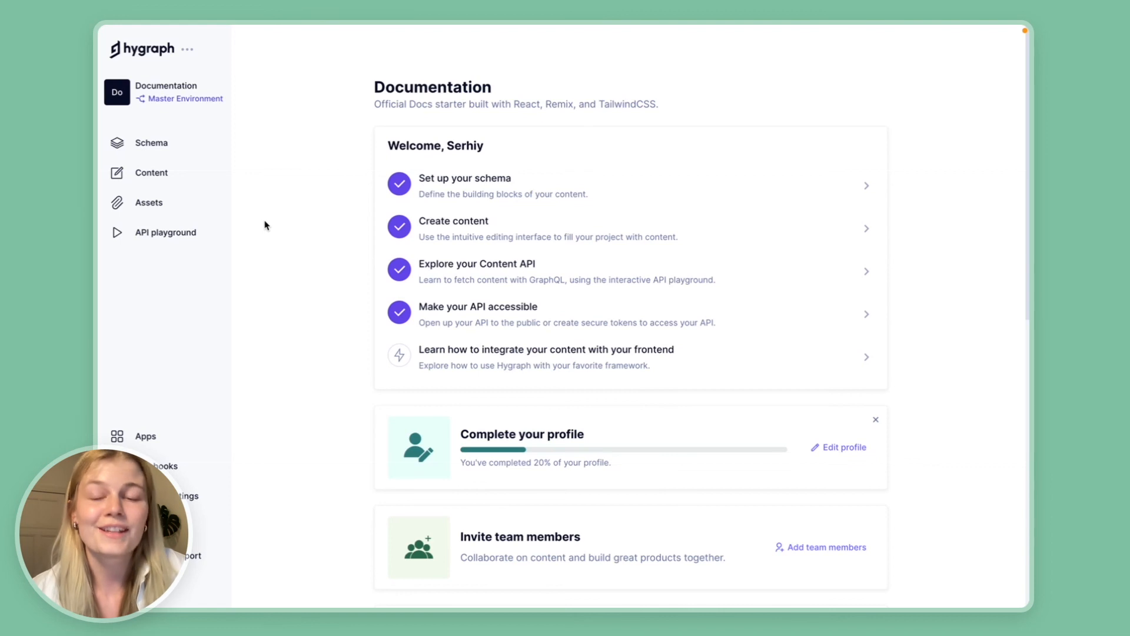
Switch to Hygraph and open the content of the Documentation project.
click(174, 175)
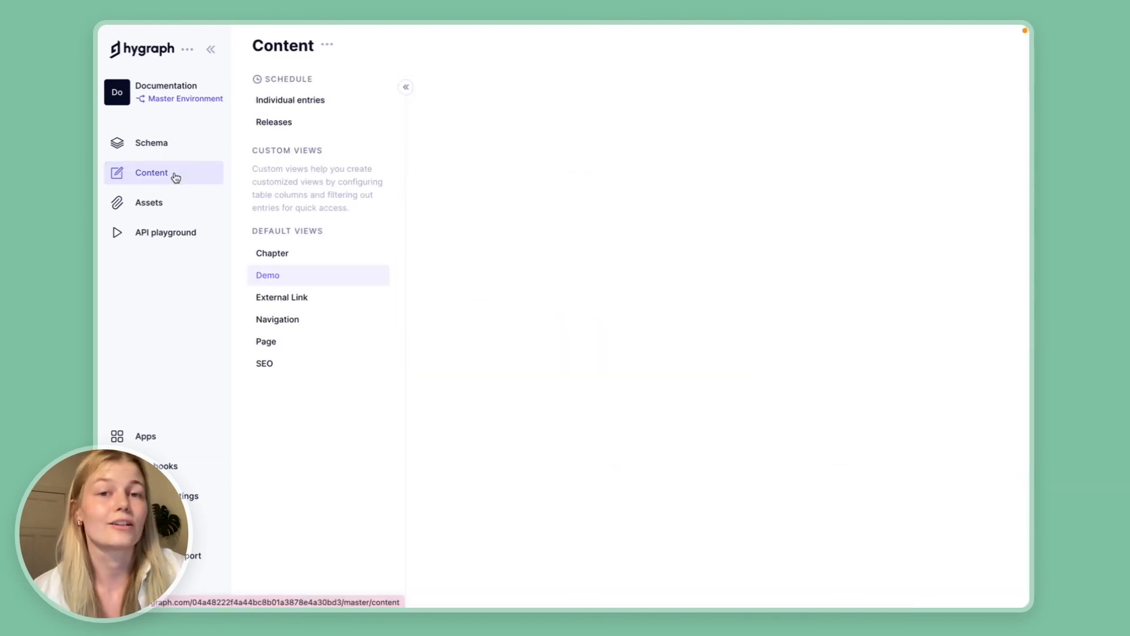